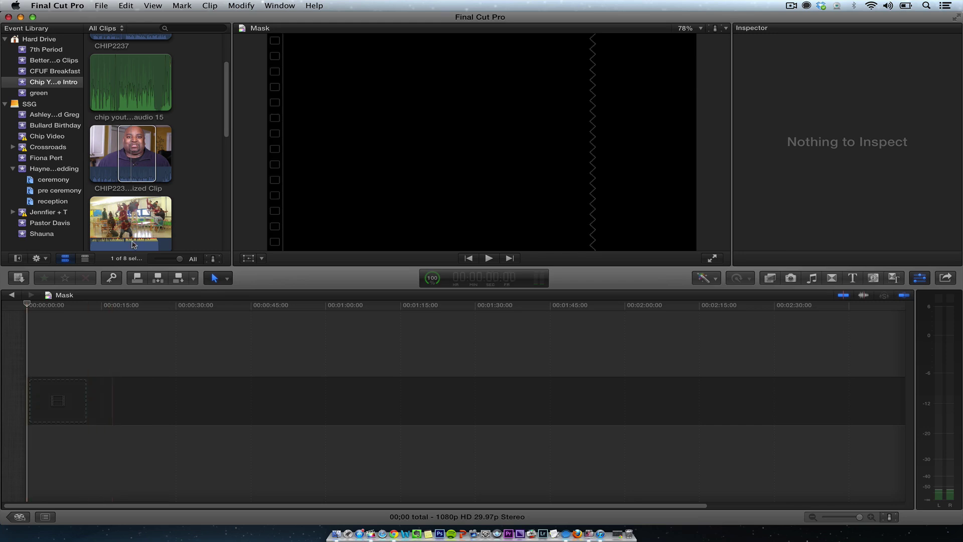
Append the CHIP2237 clip twice to the Mask timeline for two back-to-back copies, then select the first.
{"action": "left_click", "coordinate": [143, 151]}
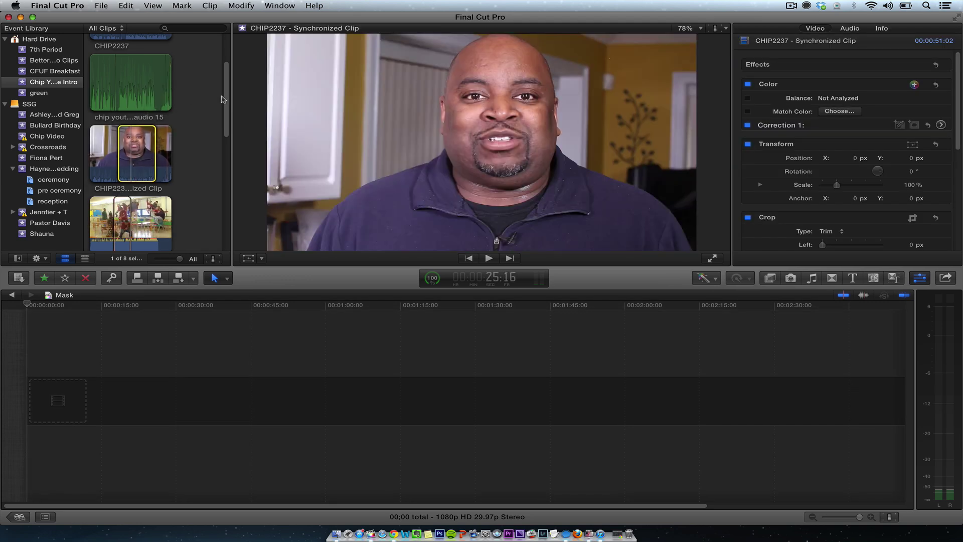
{"action": "scroll", "coordinate": [221, 99], "scroll_direction": "up", "scroll_amount": 2}
{"action": "scroll", "coordinate": [224, 109], "scroll_direction": "down", "scroll_amount": 3}
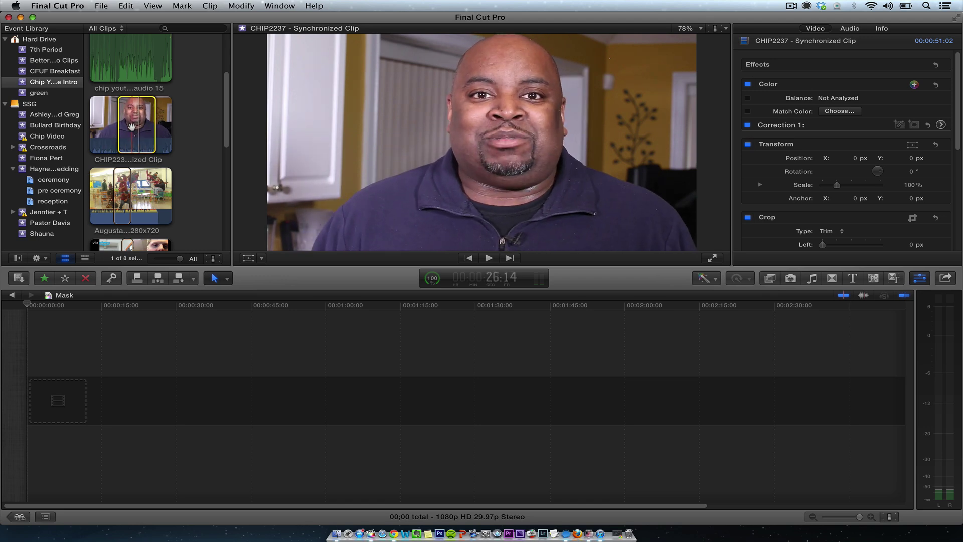
{"action": "key", "text": "e"}
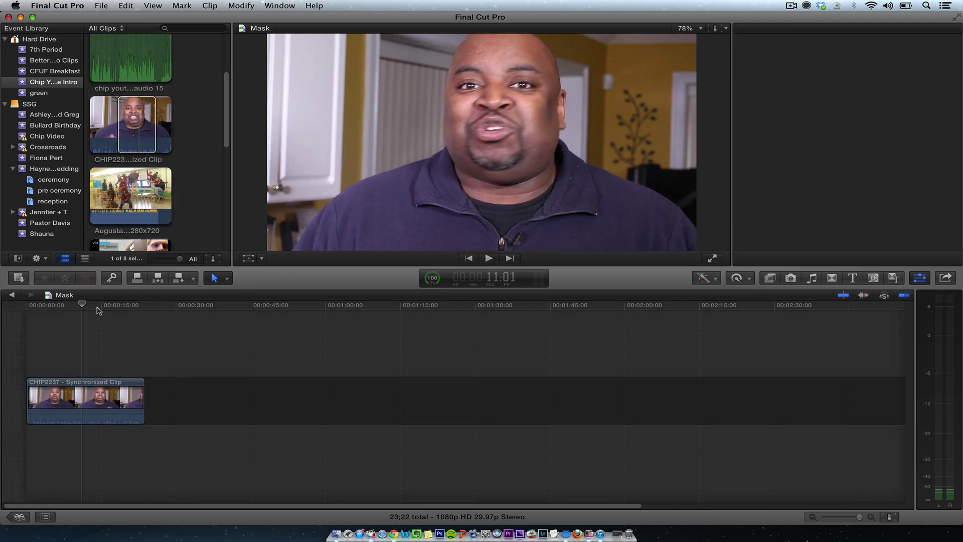
{"action": "left_click", "coordinate": [141, 306]}
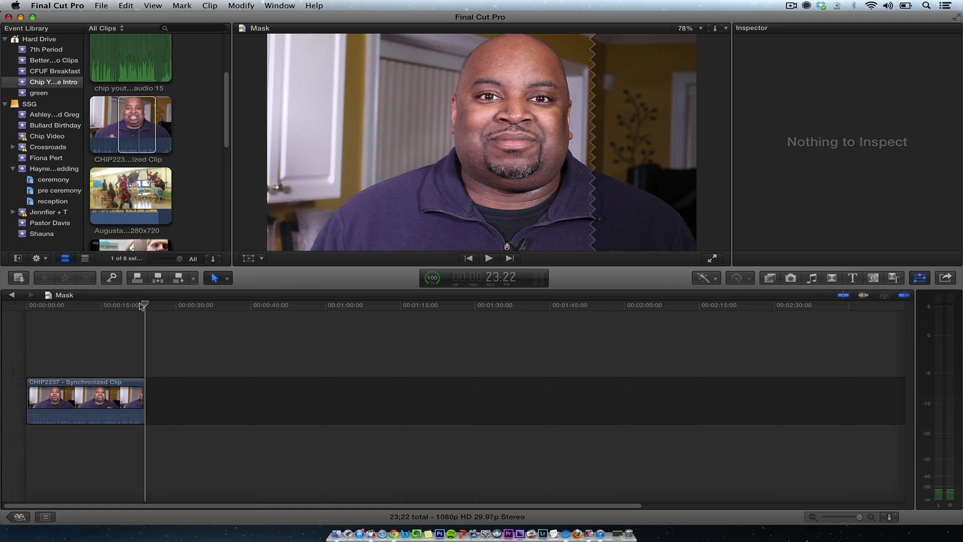
{"action": "key", "text": "e"}
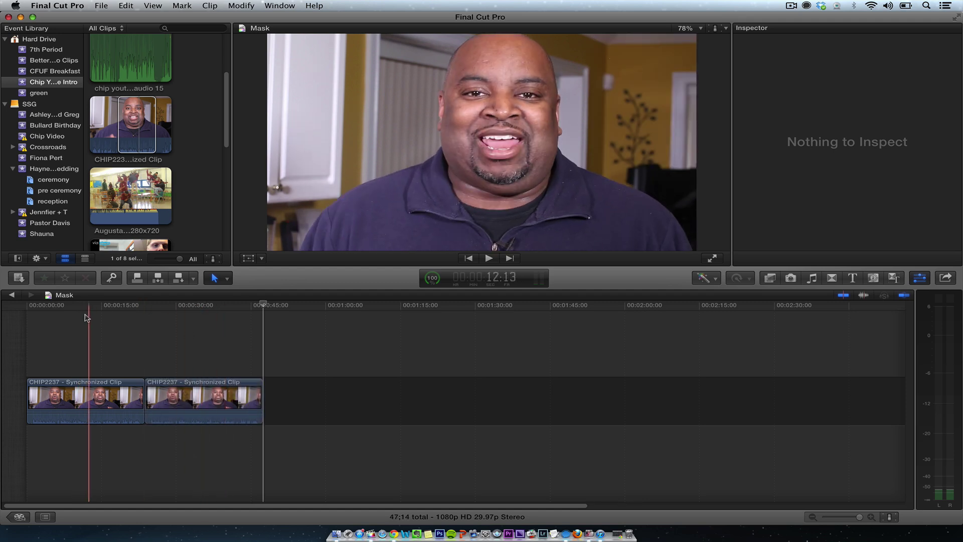
{"action": "left_click", "coordinate": [92, 398]}
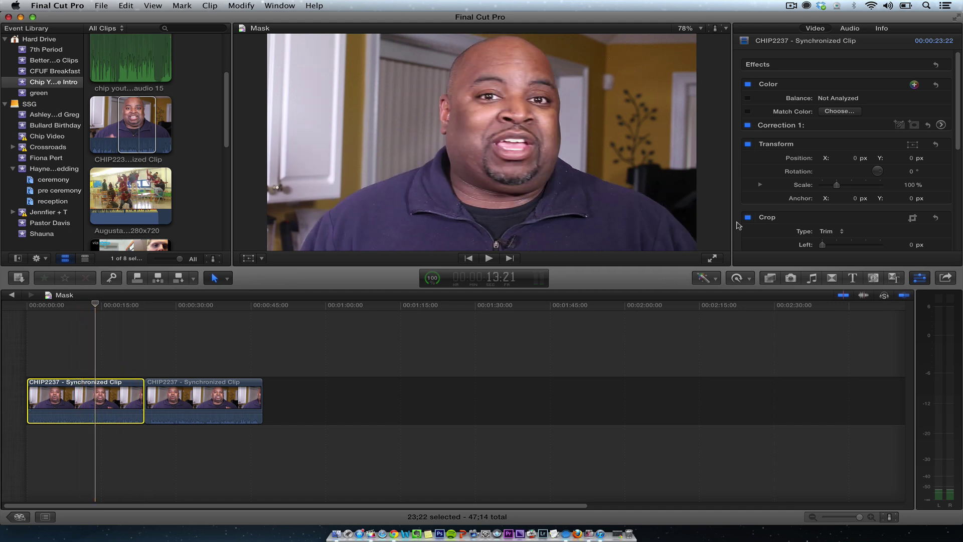
Apply Vignette Mask to the first clip, increase its Falloff and centre it on the speaker's face.
{"action": "left_click", "coordinate": [770, 279]}
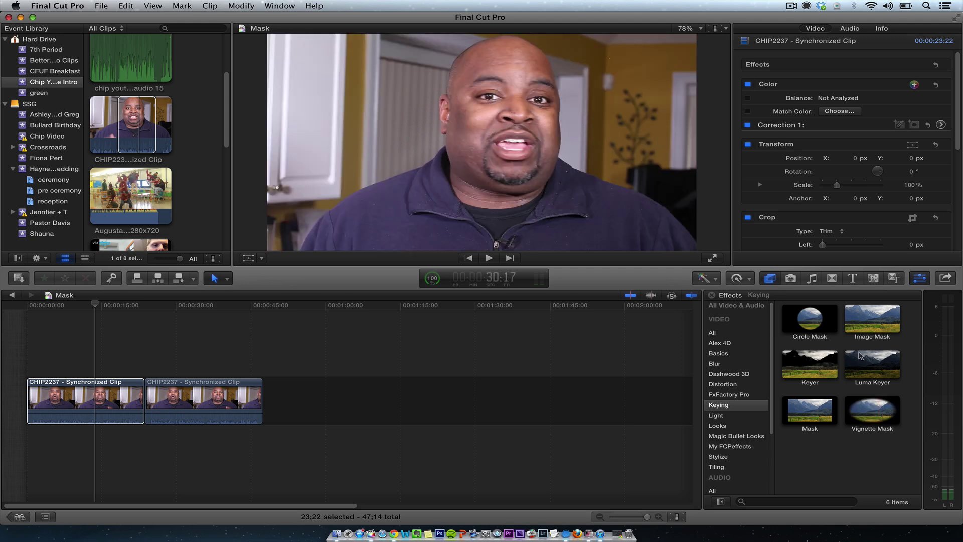
{"action": "left_click_drag", "start_coordinate": [864, 407], "coordinate": [78, 406]}
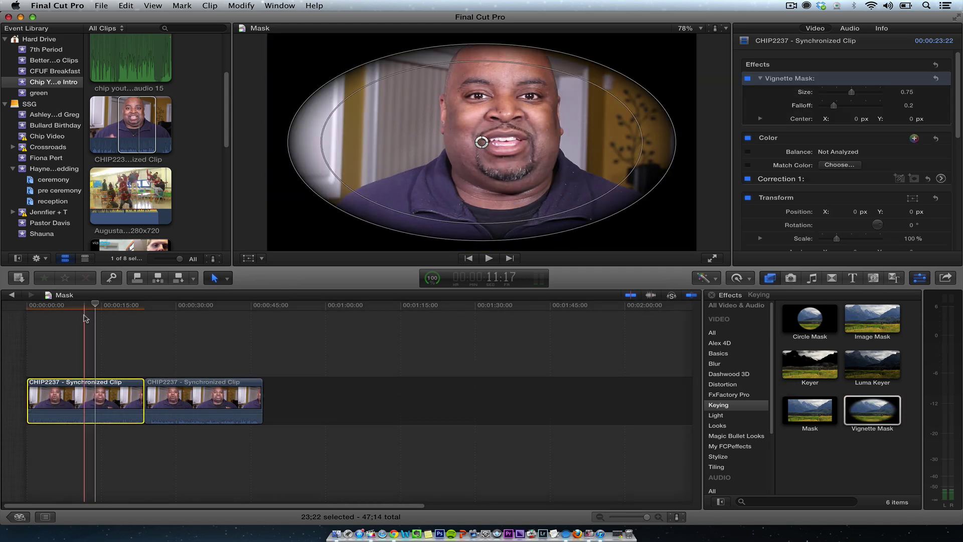
{"action": "left_click", "coordinate": [49, 307]}
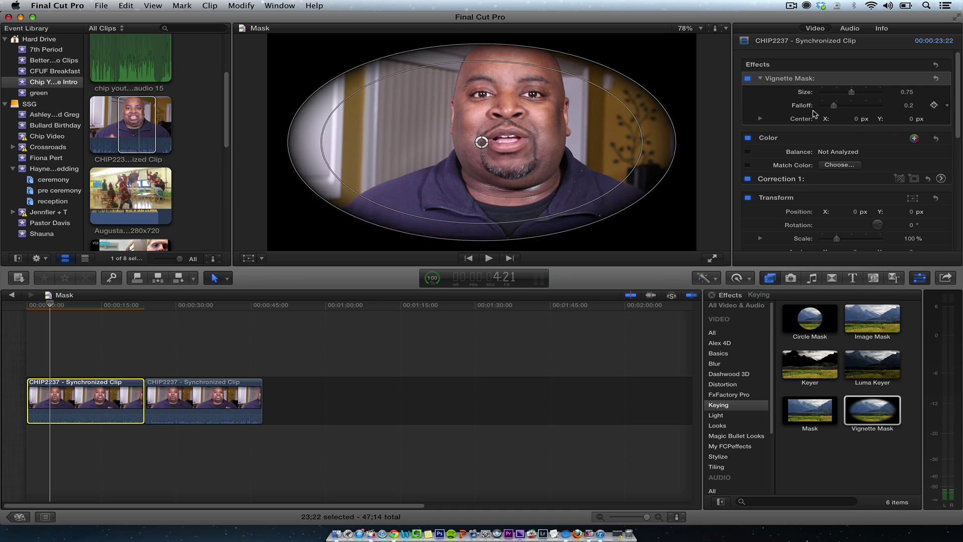
{"action": "left_click_drag", "start_coordinate": [834, 106], "coordinate": [833, 132]}
{"action": "left_click", "coordinate": [760, 118]}
{"action": "left_click_drag", "start_coordinate": [352, 142], "coordinate": [494, 136]}
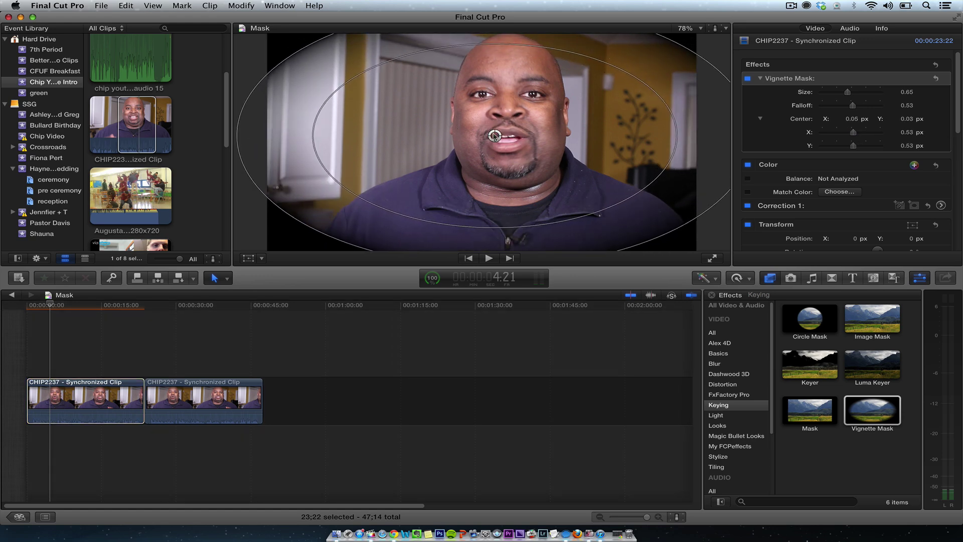
Play back the vignetted first clip, then apply Circle Mask to the second clip.
{"action": "left_click", "coordinate": [115, 402]}
{"action": "left_click", "coordinate": [53, 305]}
{"action": "left_click_drag", "start_coordinate": [53, 305], "coordinate": [99, 300]}
{"action": "key", "text": "space"}
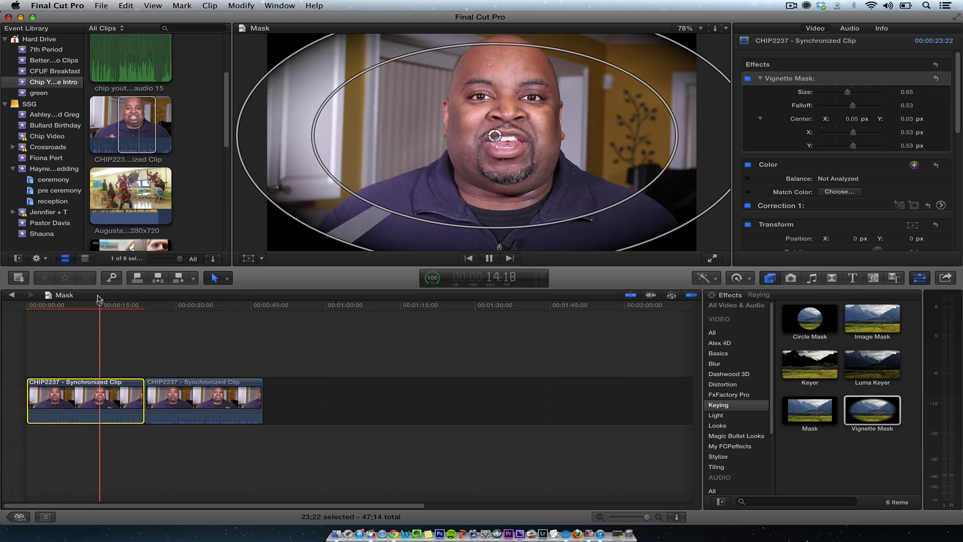
{"action": "key", "text": "space"}
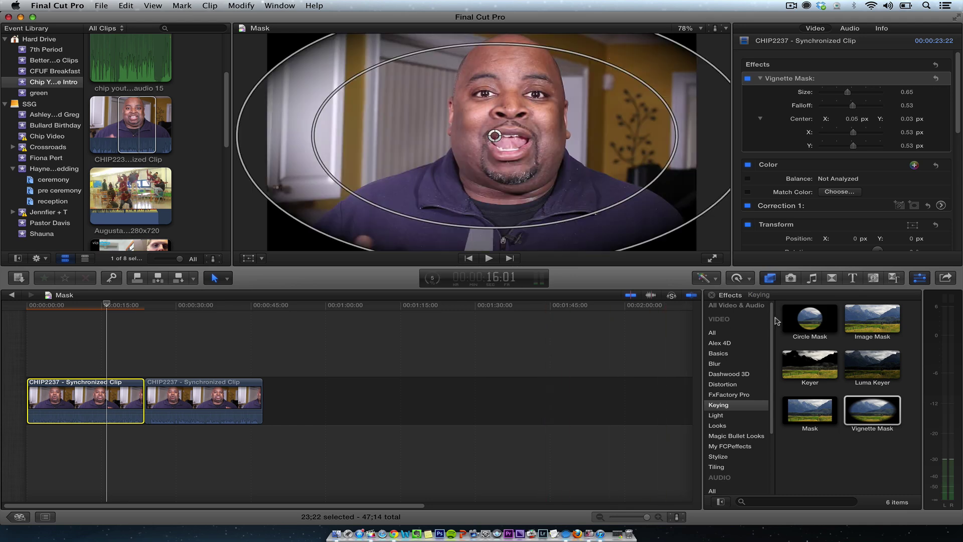
{"action": "left_click_drag", "start_coordinate": [810, 318], "coordinate": [206, 388]}
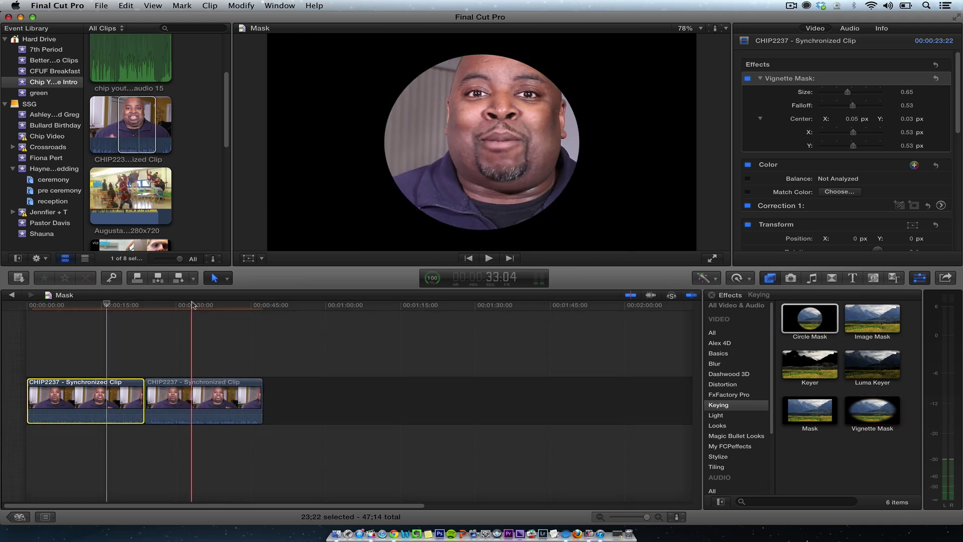
Set the second clip's Circle Mask Feather to 100 and Scale to 177%.
{"action": "left_click", "coordinate": [226, 303]}
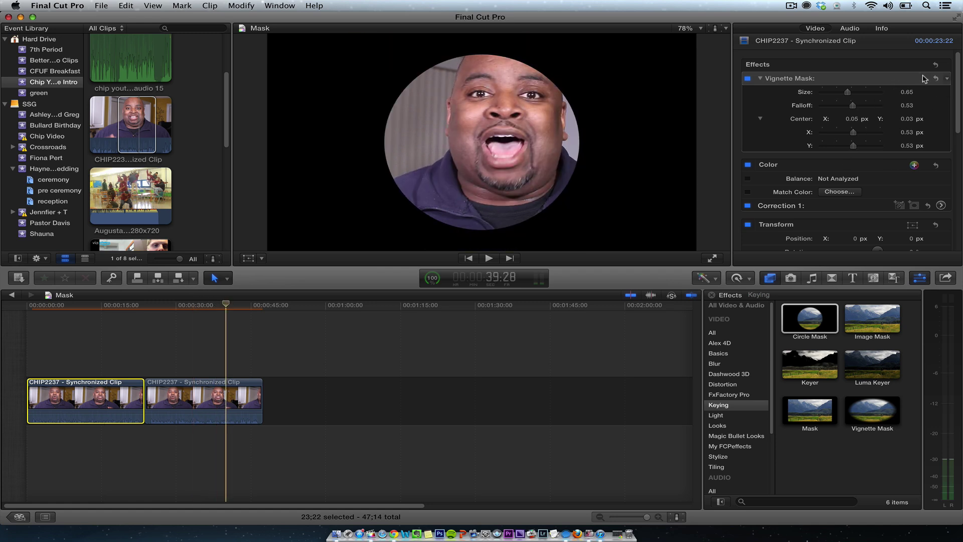
{"action": "left_click_drag", "start_coordinate": [956, 80], "coordinate": [927, 4]}
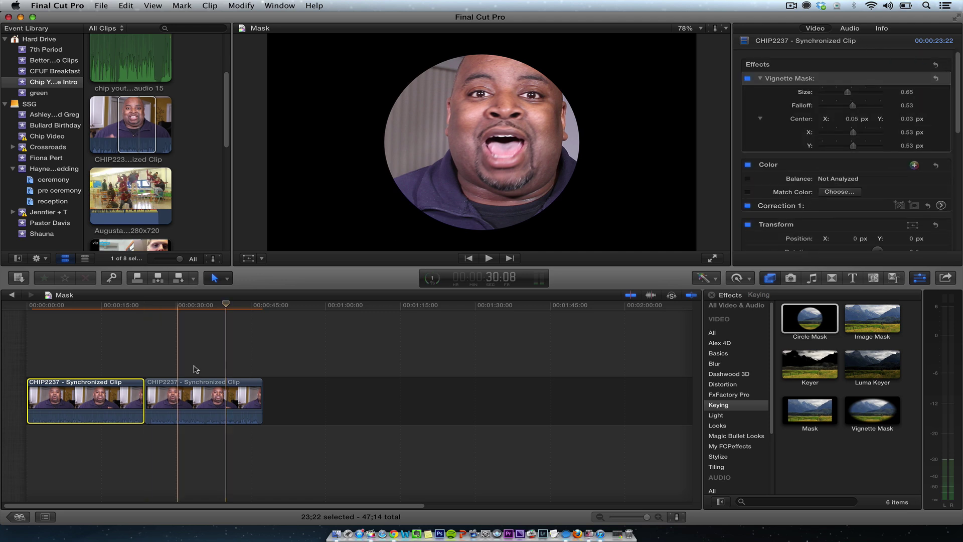
{"action": "left_click", "coordinate": [207, 387]}
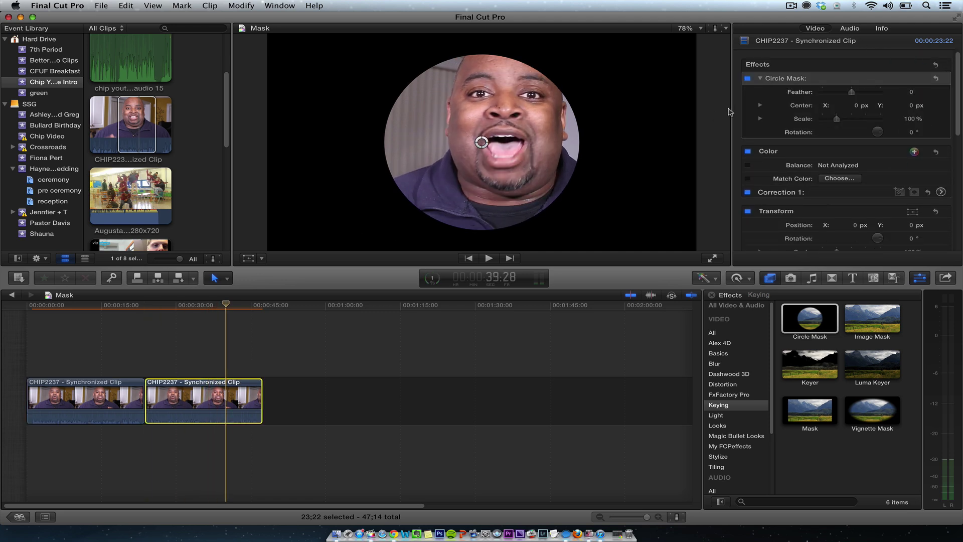
{"action": "left_click_drag", "start_coordinate": [856, 93], "coordinate": [910, 100]}
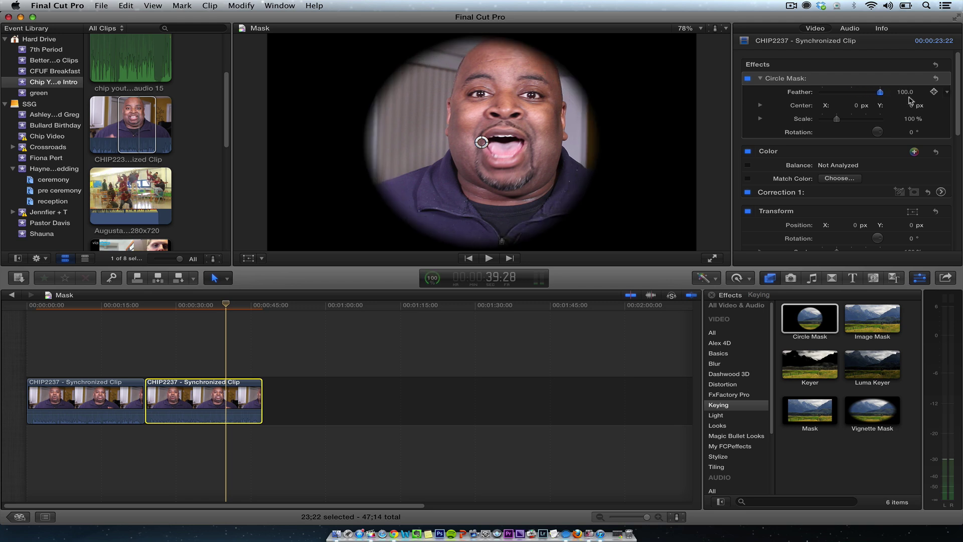
{"action": "left_click_drag", "start_coordinate": [837, 120], "coordinate": [849, 120]}
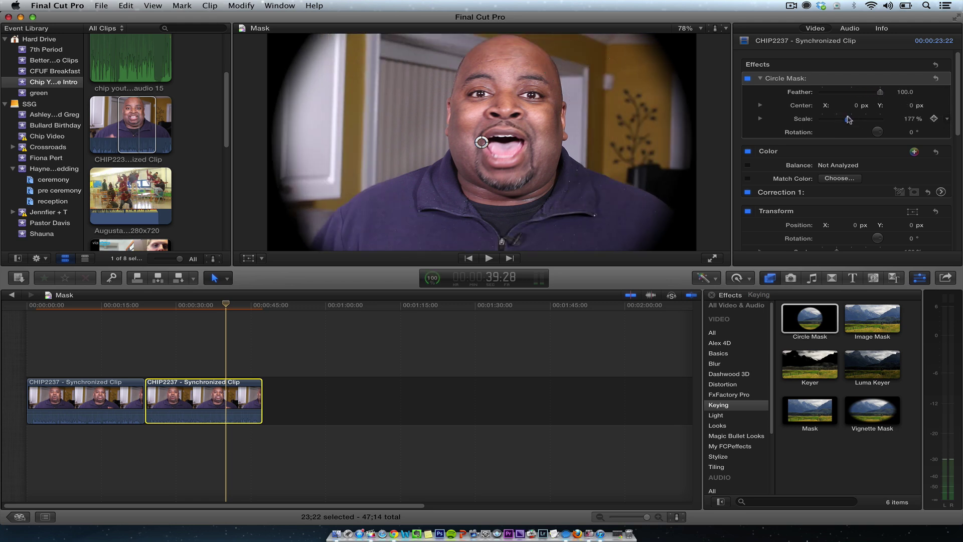
{"action": "left_click", "coordinate": [230, 307]}
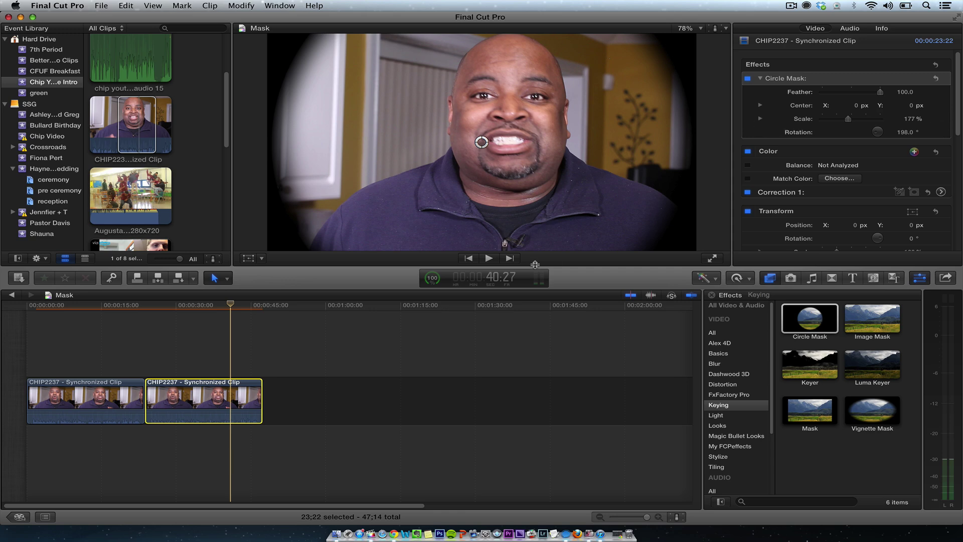
Connect the Podium Cue clip above the talking-head clips and shorten it from its end.
{"action": "left_click", "coordinate": [119, 181]}
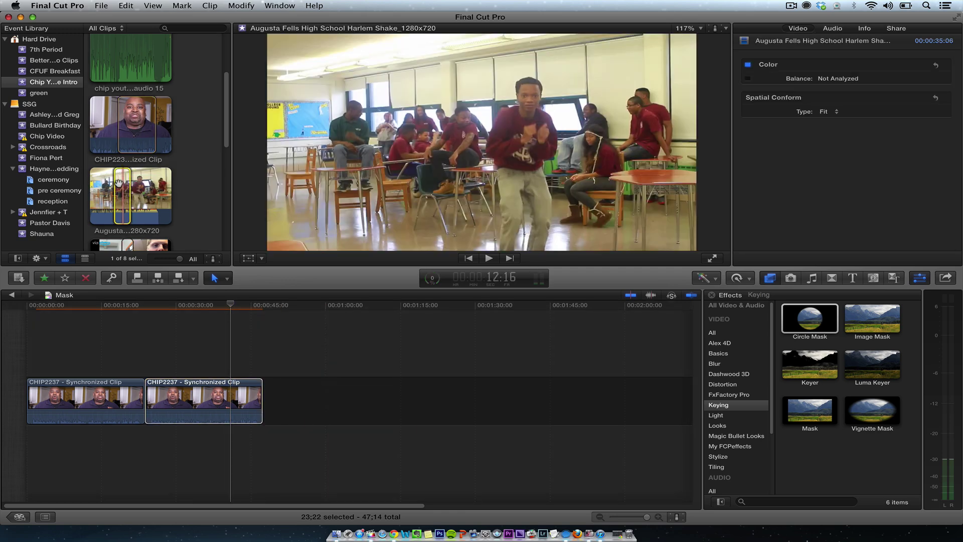
{"action": "key", "text": "Up"}
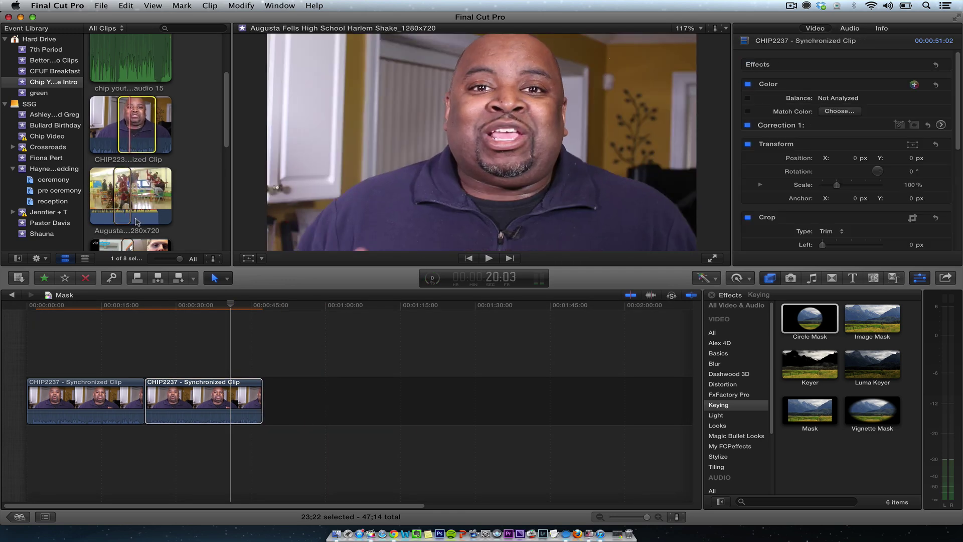
{"action": "left_click_drag", "start_coordinate": [132, 246], "coordinate": [194, 347]}
{"action": "left_click_drag", "start_coordinate": [227, 307], "coordinate": [241, 312]}
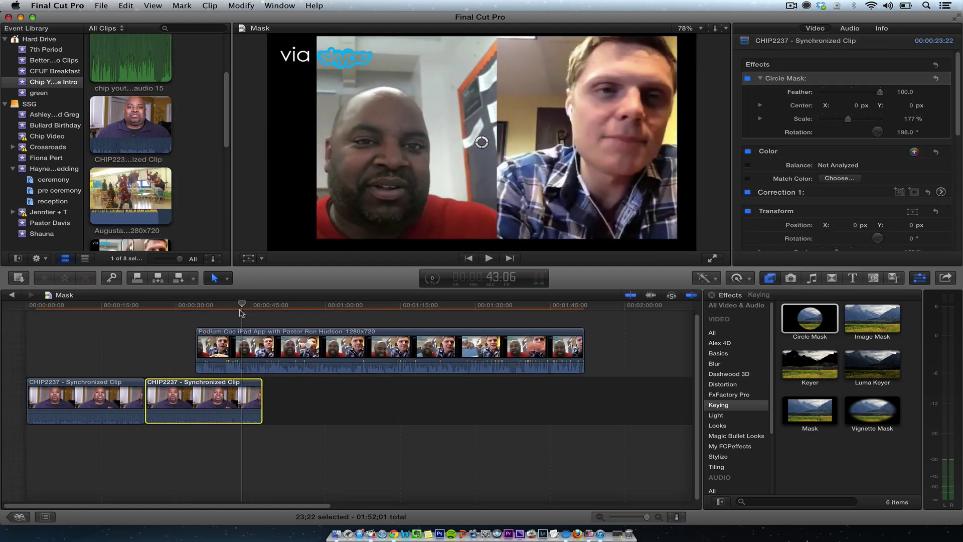
{"action": "left_click", "coordinate": [195, 321]}
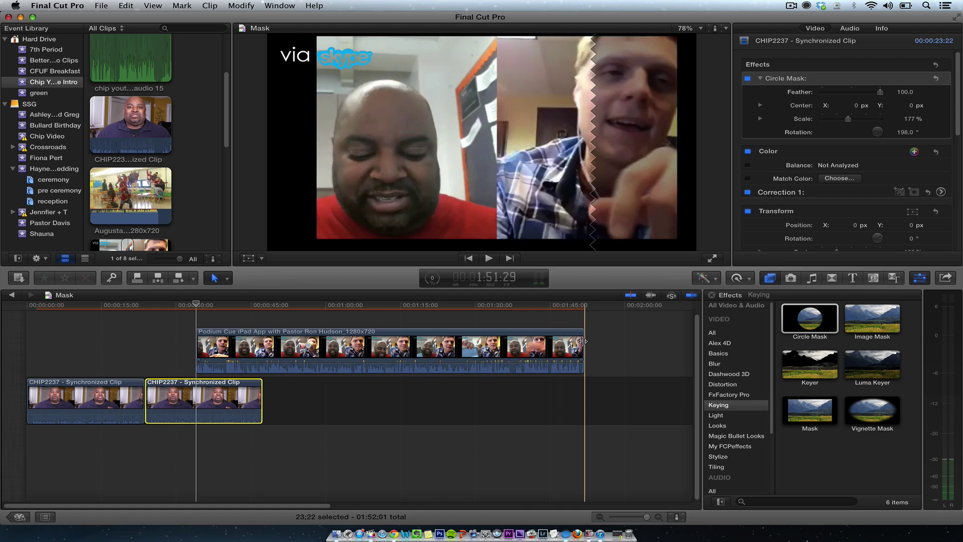
{"action": "left_click_drag", "start_coordinate": [581, 341], "coordinate": [224, 341]}
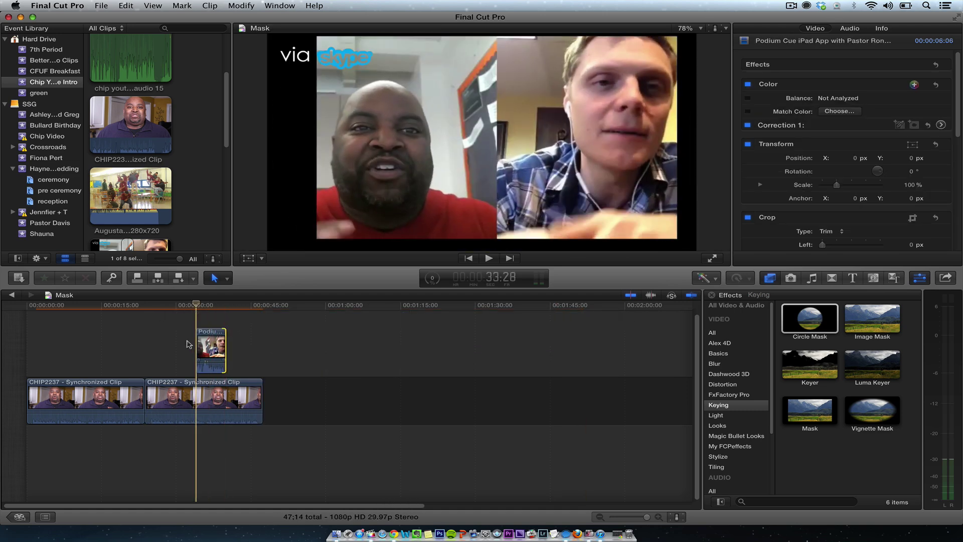
Delete the Podium clip, append a third CHIP2237 copy, and apply Image Mask to it.
{"action": "left_click", "coordinate": [211, 350]}
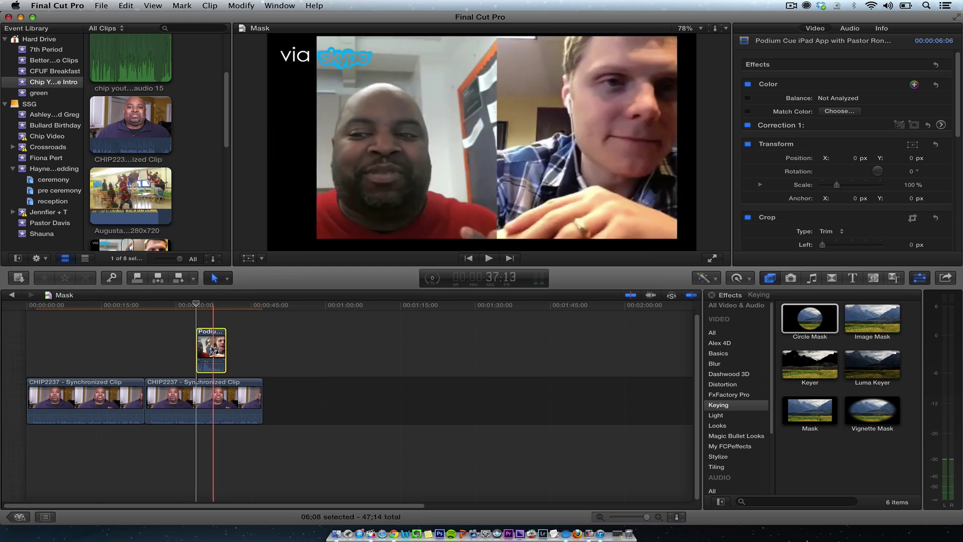
{"action": "key", "text": "Delete"}
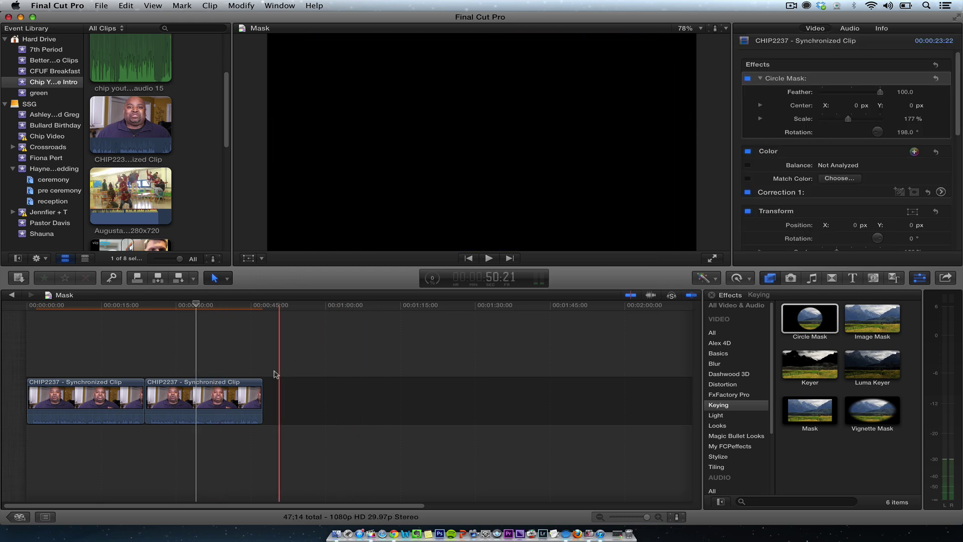
{"action": "left_click", "coordinate": [138, 104]}
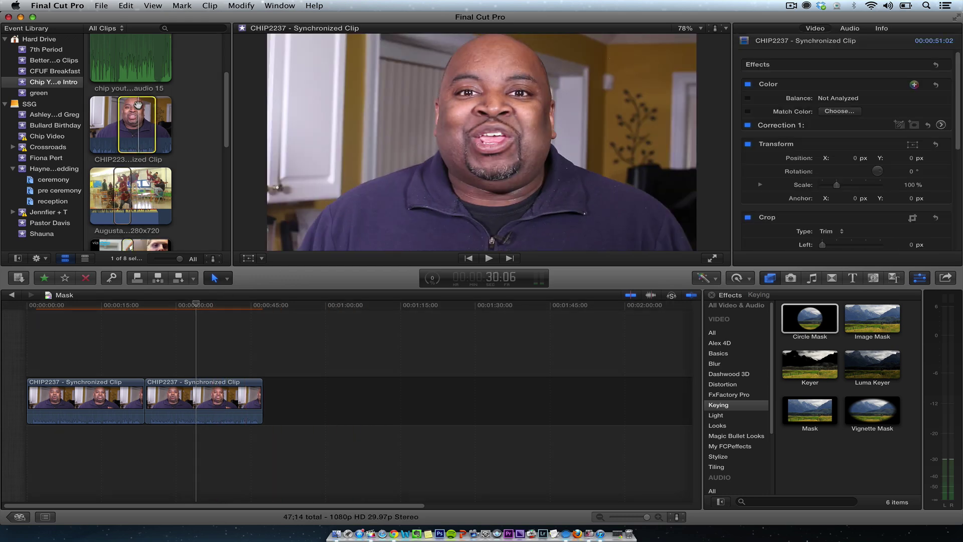
{"action": "key", "text": "e"}
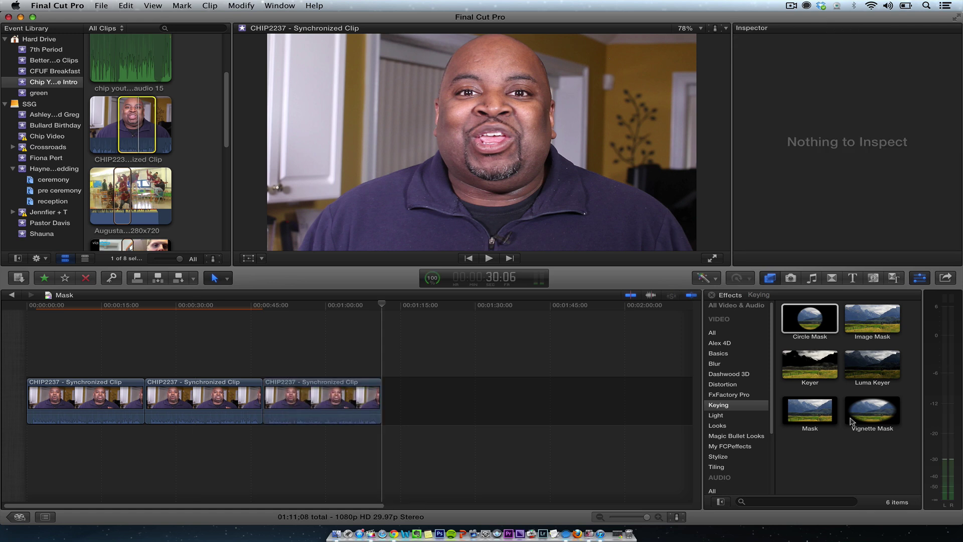
{"action": "left_click_drag", "start_coordinate": [875, 325], "coordinate": [327, 397]}
Set the third clip's Image Mask source to the subscribebutton clip and apply it.
{"action": "left_click", "coordinate": [319, 396]}
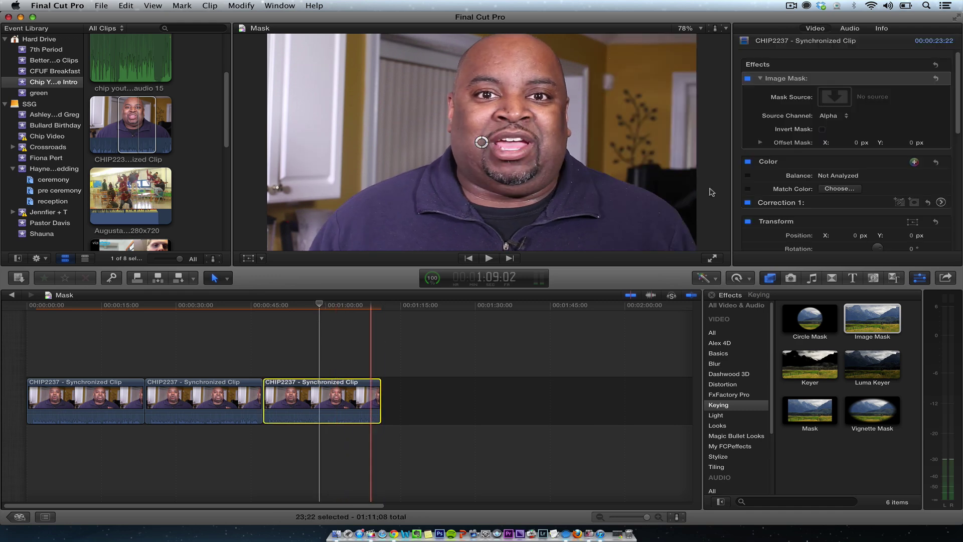
{"action": "left_click", "coordinate": [836, 96]}
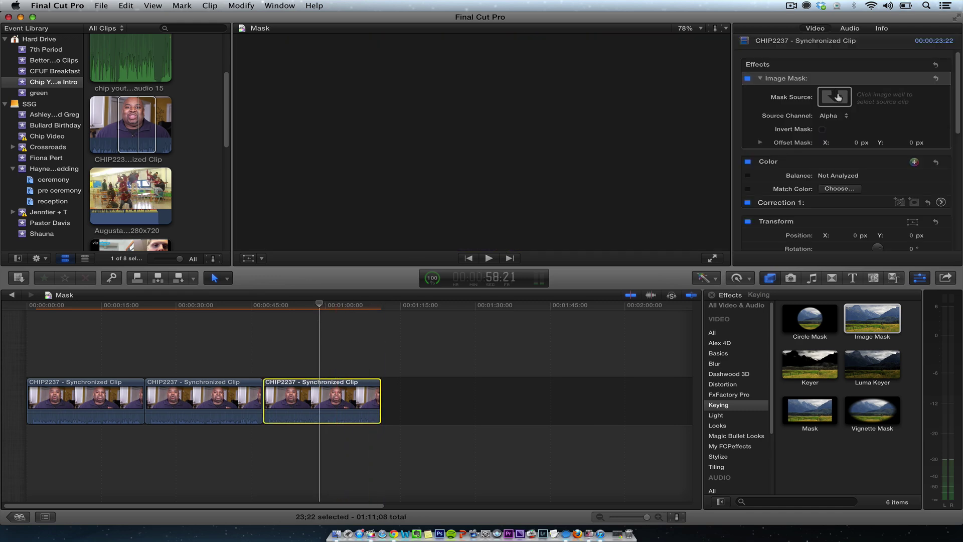
{"action": "left_click", "coordinate": [137, 123]}
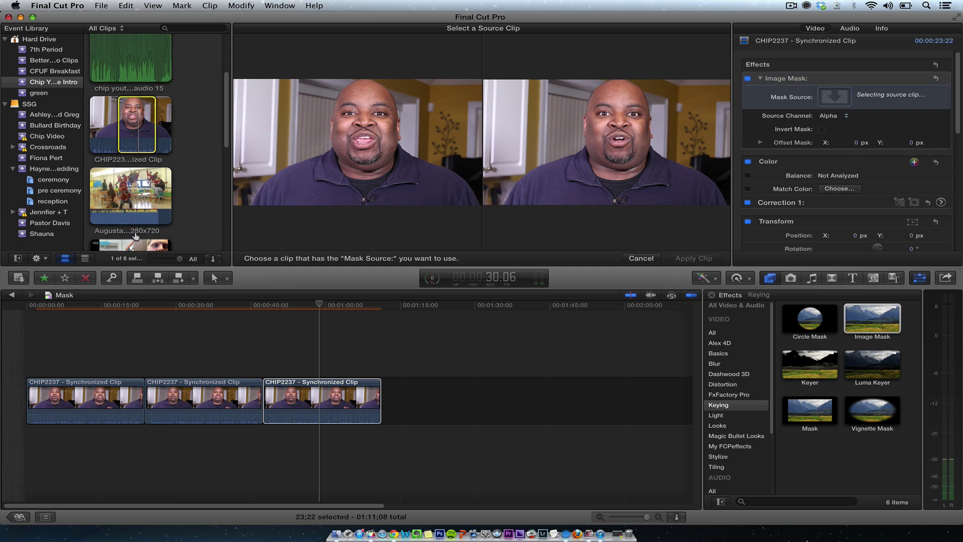
{"action": "left_click_drag", "start_coordinate": [223, 112], "coordinate": [223, 215]}
{"action": "left_click", "coordinate": [146, 127]}
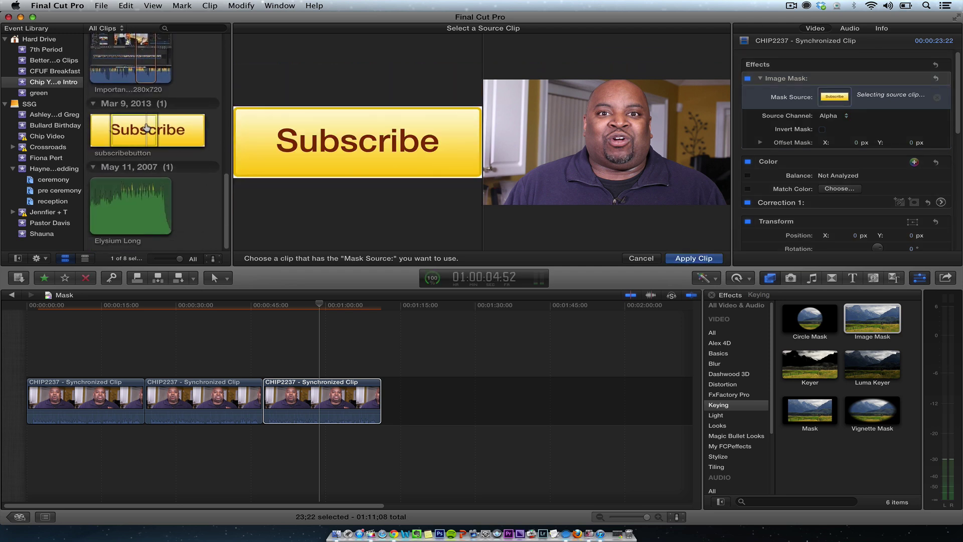
{"action": "left_click", "coordinate": [692, 258]}
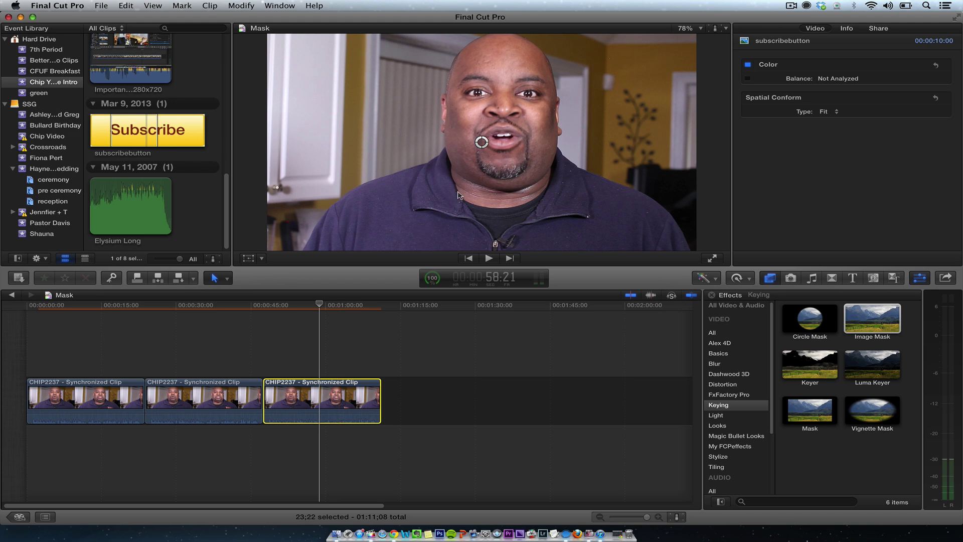
{"action": "left_click", "coordinate": [302, 351]}
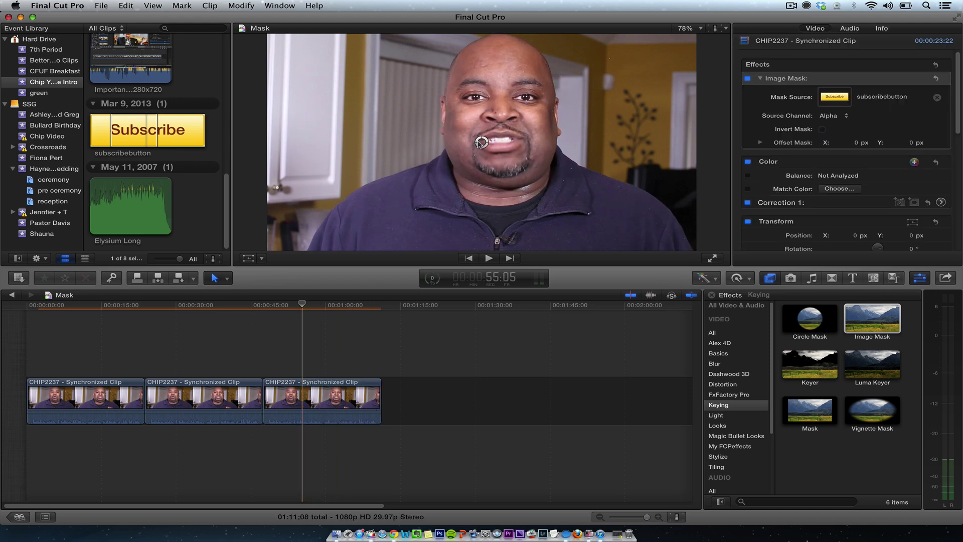
Try the Blue source channel with the mask inverted and shifted sideways, then undo the inversion.
{"action": "left_click", "coordinate": [843, 117]}
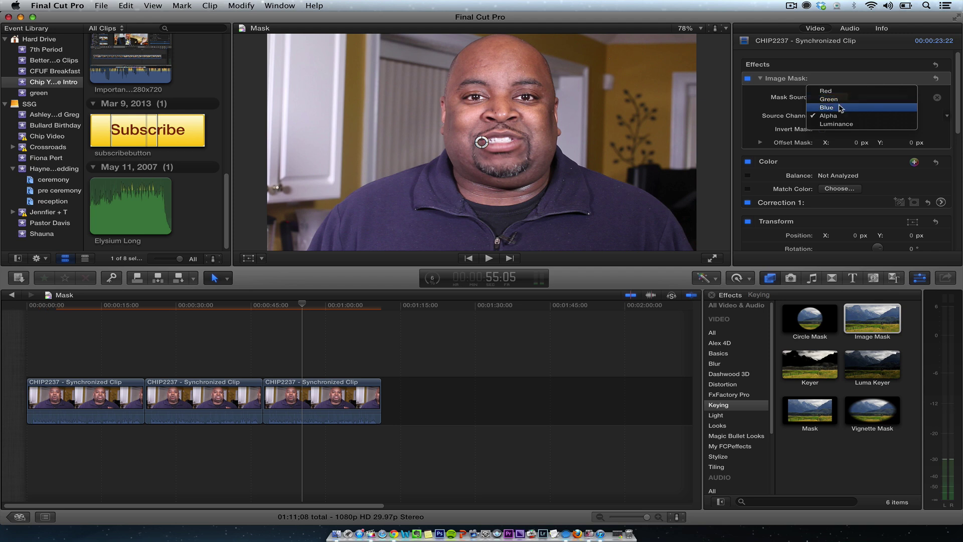
{"action": "left_click", "coordinate": [841, 108]}
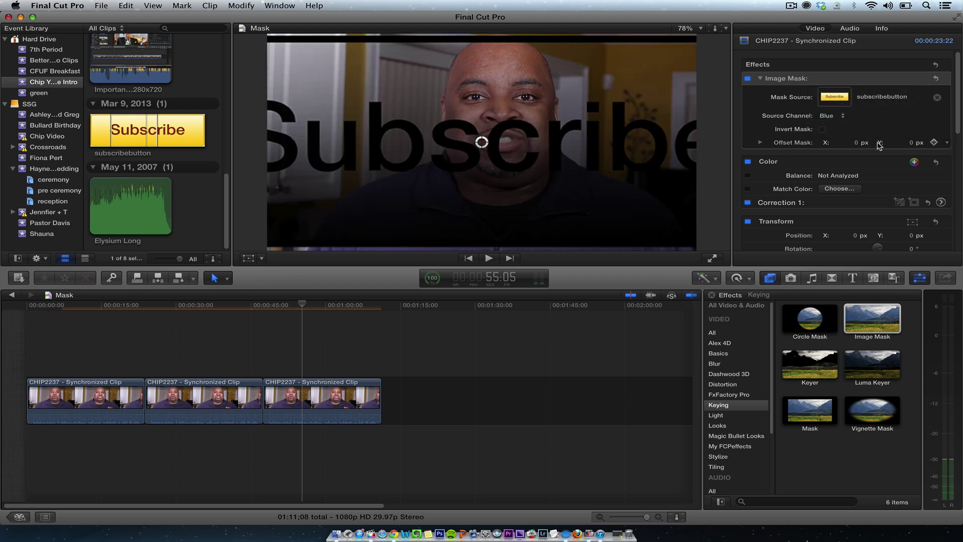
{"action": "left_click", "coordinate": [759, 143]}
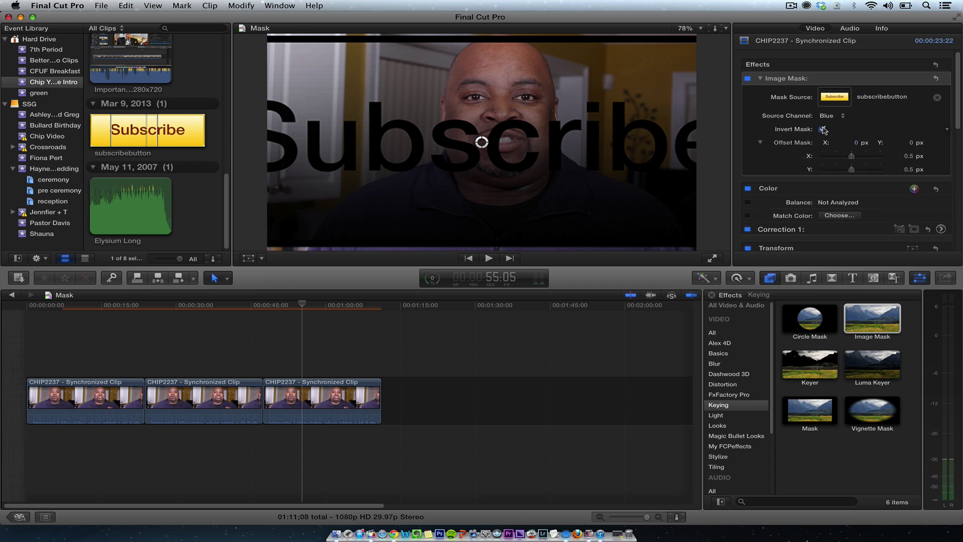
{"action": "left_click", "coordinate": [823, 130]}
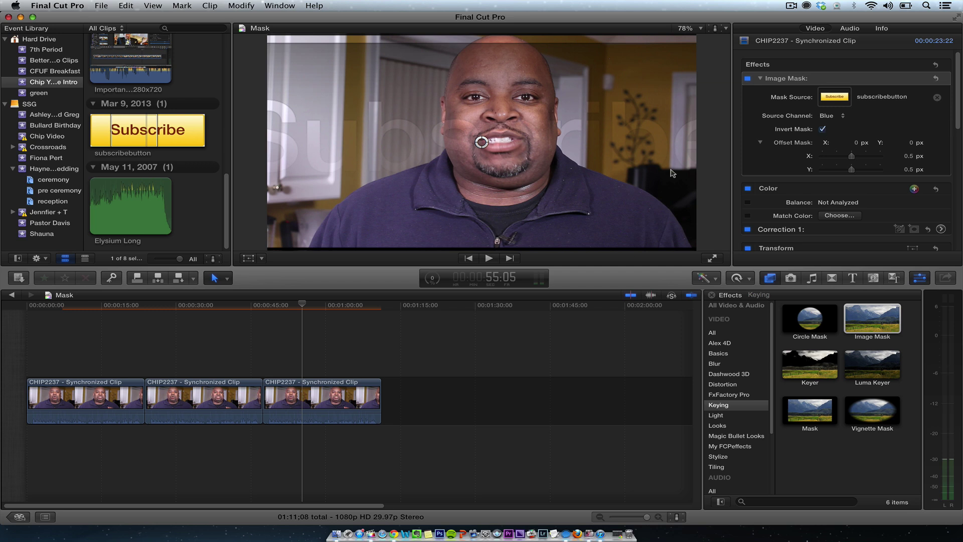
{"action": "left_click_drag", "start_coordinate": [857, 156], "coordinate": [827, 150]}
{"action": "left_click", "coordinate": [822, 129]}
Recentre the mask offset and switch the Source Channel from Alpha to Luminance.
{"action": "left_click", "coordinate": [833, 116]}
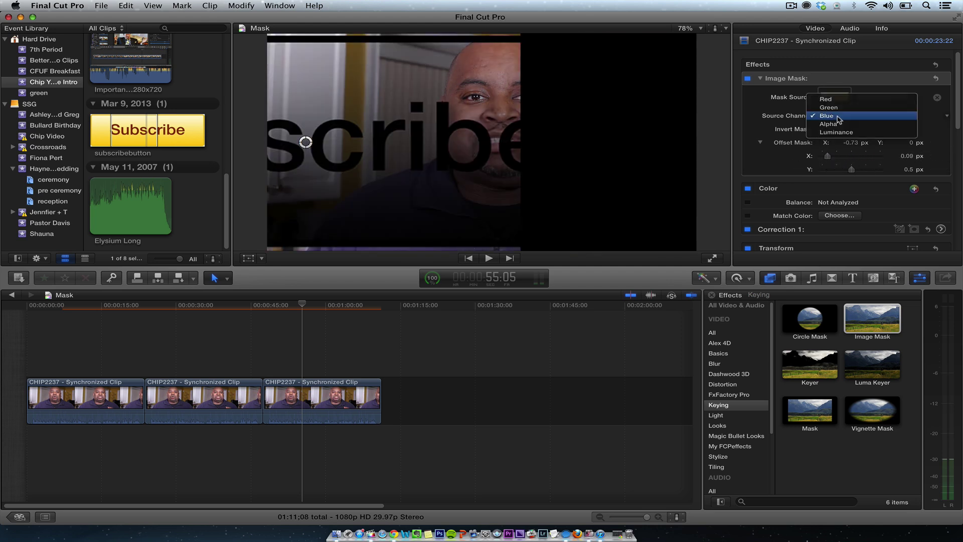
{"action": "left_click", "coordinate": [841, 125]}
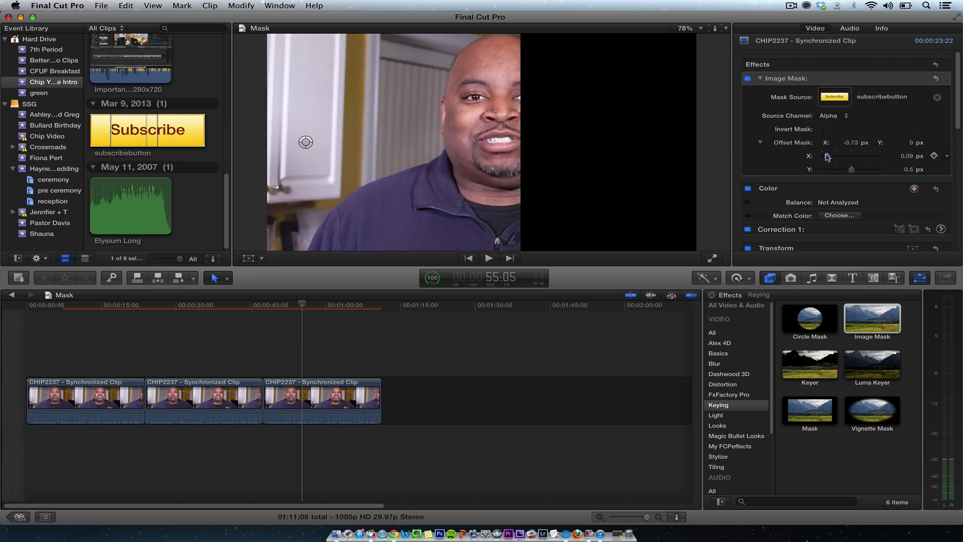
{"action": "left_click_drag", "start_coordinate": [827, 157], "coordinate": [851, 156]}
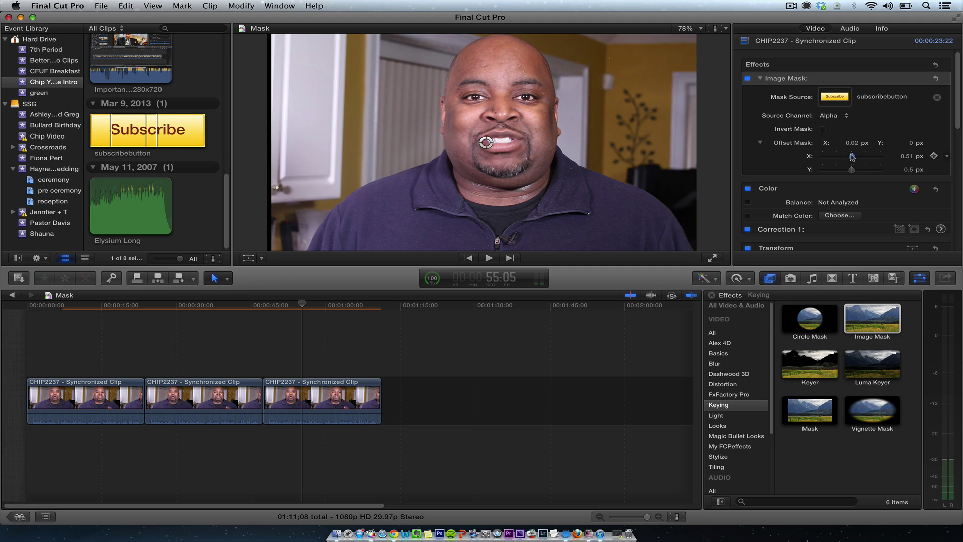
{"action": "left_click", "coordinate": [841, 120]}
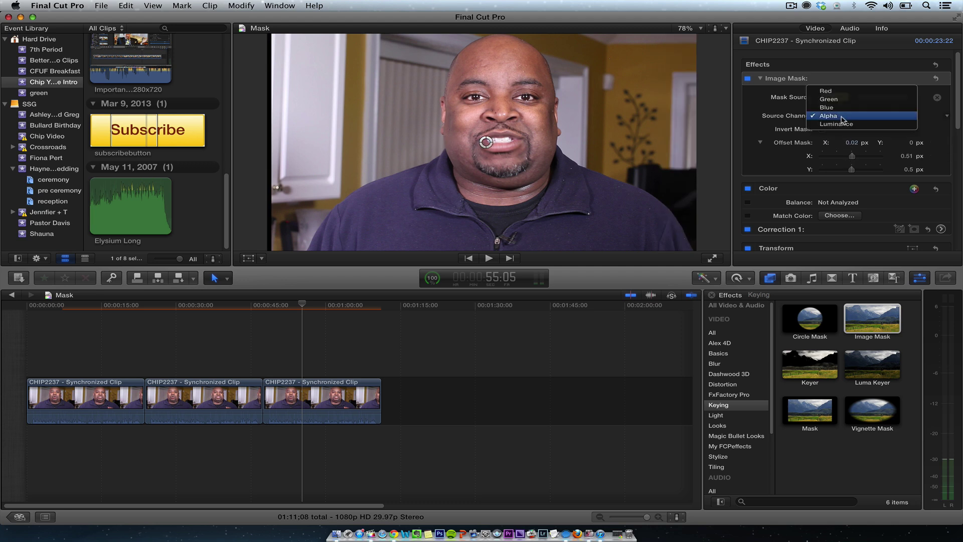
{"action": "left_click", "coordinate": [844, 124]}
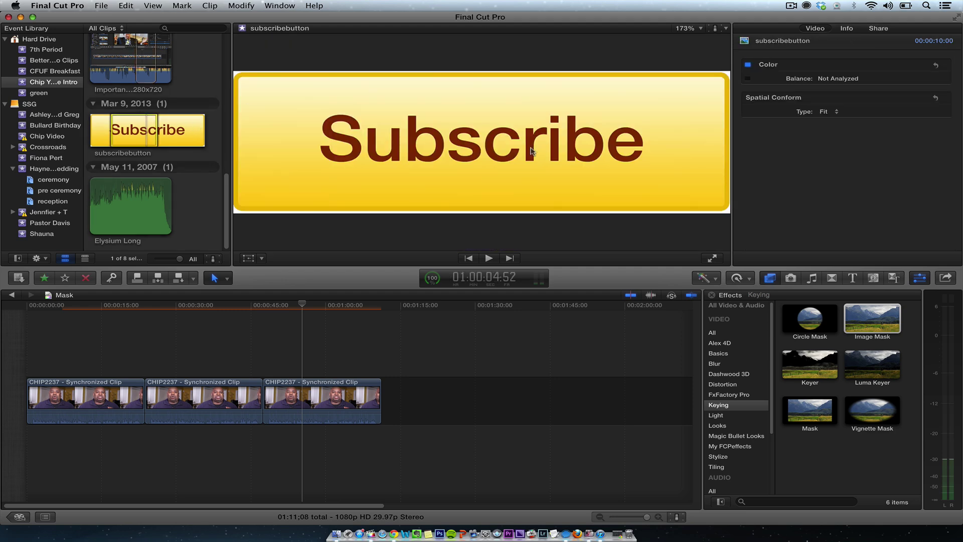
At about 1:01:27, nudge the mask position and clear the subscribebutton Mask Source.
{"action": "left_click", "coordinate": [335, 307]}
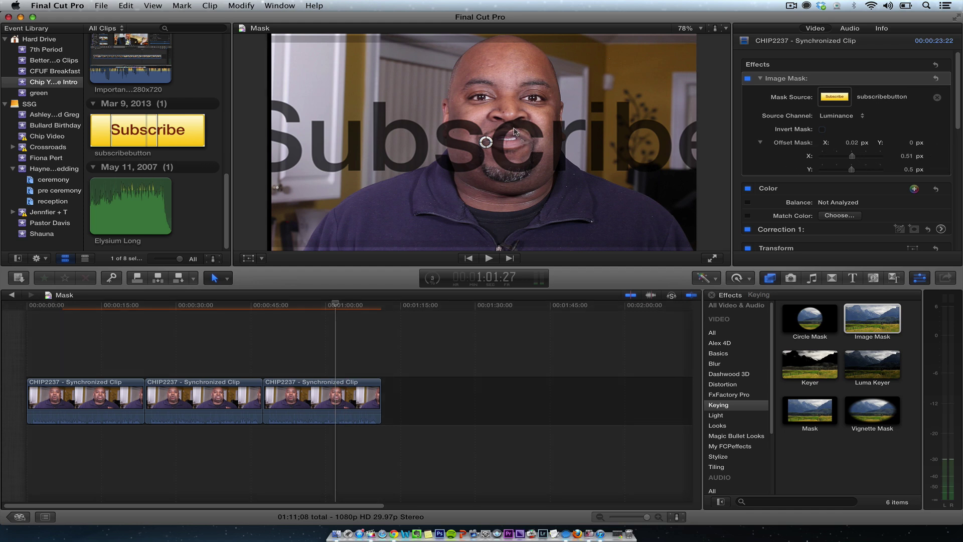
{"action": "mouse_move", "coordinate": [485, 142]}
{"action": "left_mouse_down"}
{"action": "mouse_move", "coordinate": [492, 198]}
{"action": "mouse_move", "coordinate": [477, 134]}
{"action": "mouse_move", "coordinate": [490, 253]}
{"action": "mouse_move", "coordinate": [471, 149]}
{"action": "mouse_move", "coordinate": [481, 142]}
{"action": "left_mouse_up"}
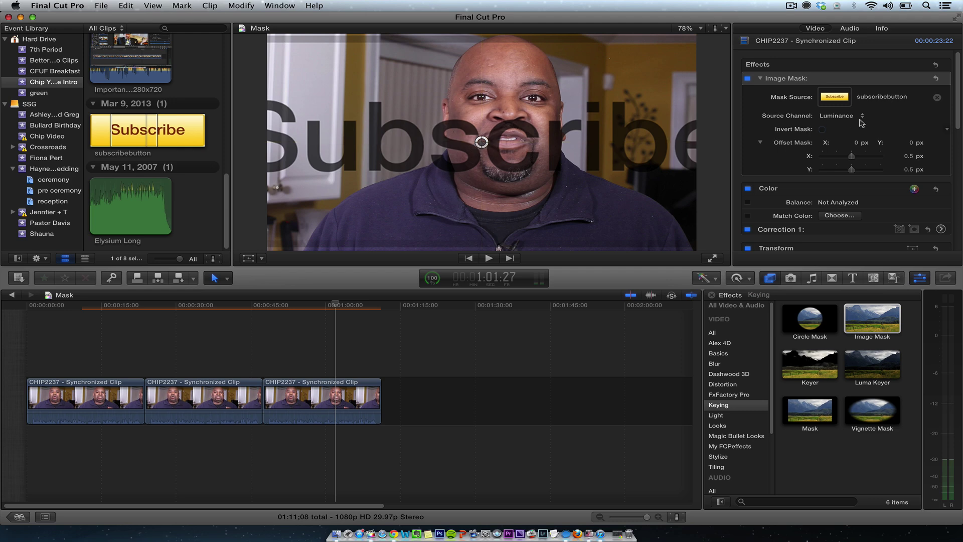
{"action": "left_click", "coordinate": [937, 98]}
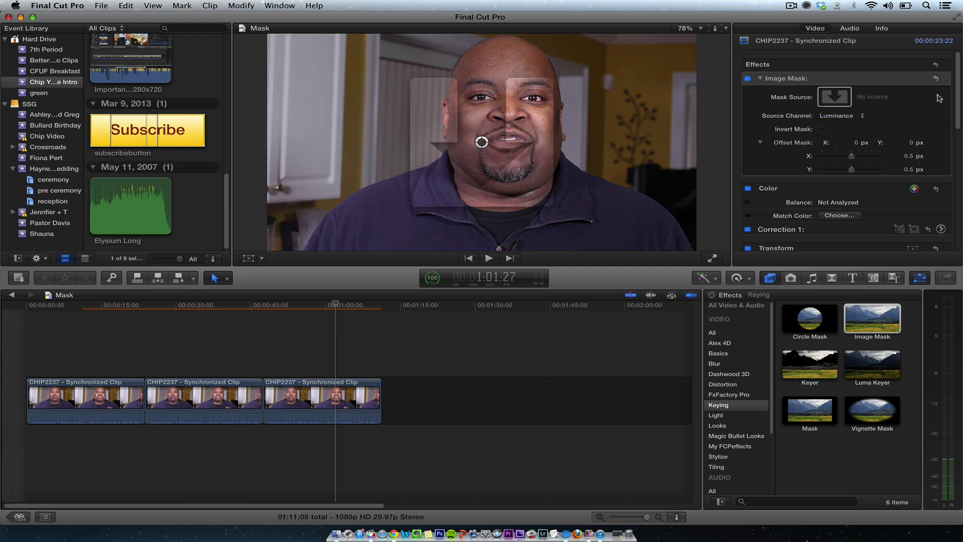